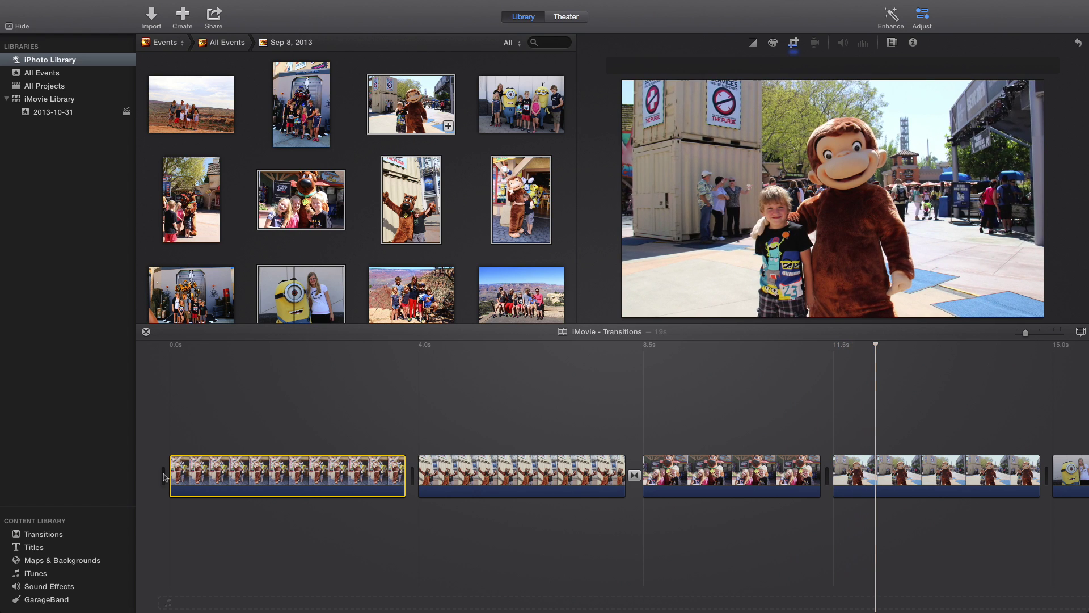
Select the Scooby-Doo photo clip in the timeline and hide the adjustment tools
{"action": "left_click", "coordinate": [708, 471]}
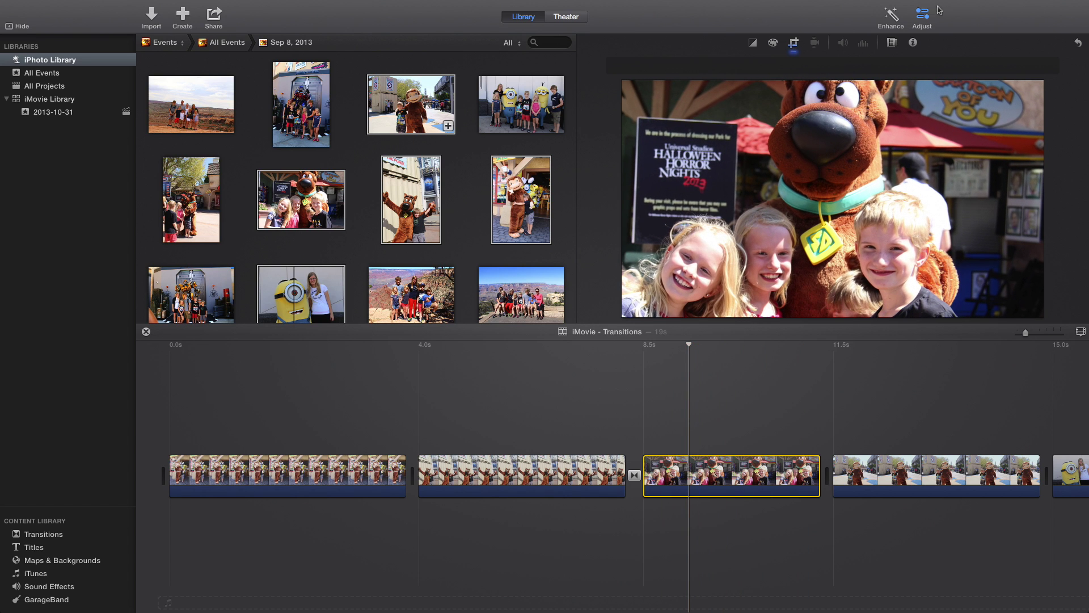
{"action": "left_click", "coordinate": [922, 15]}
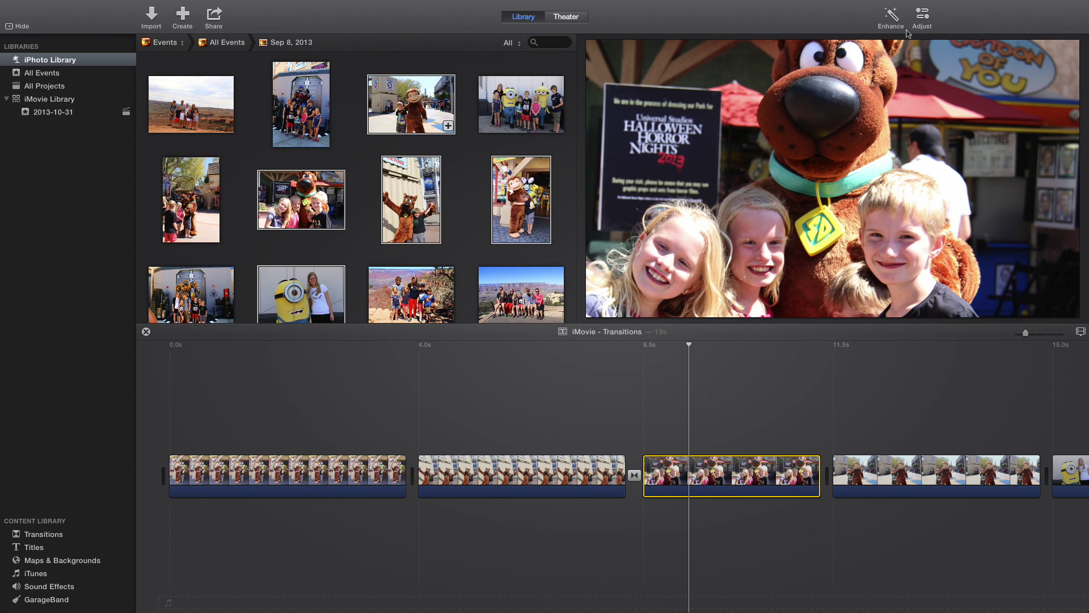
{"action": "left_click", "coordinate": [923, 15]}
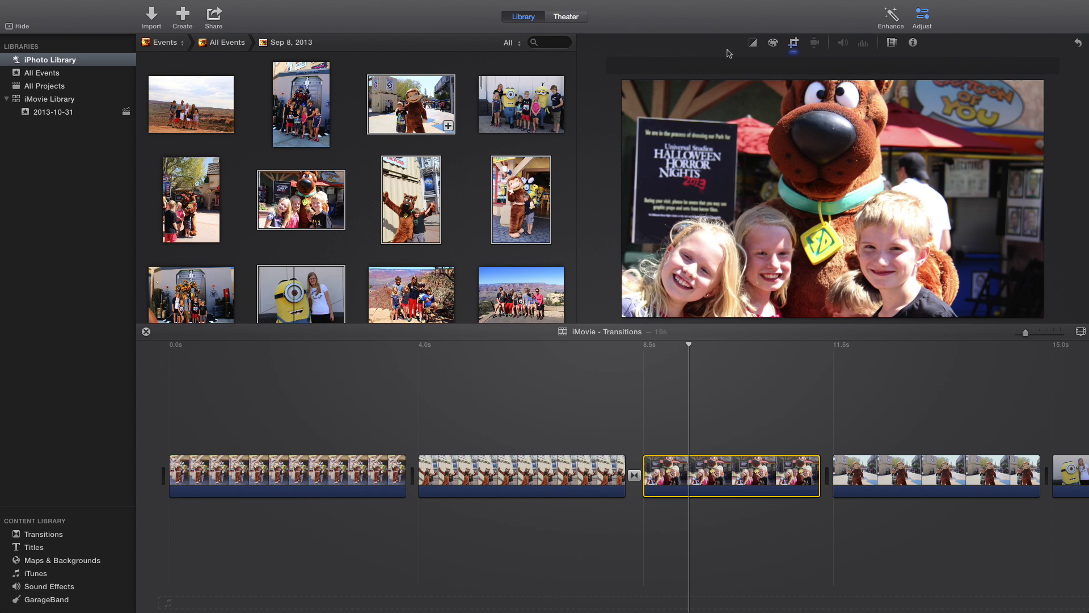
{"action": "left_click", "coordinate": [922, 15]}
Turn on Ken Burns framing for the photo and shift its start framing slightly left
{"action": "left_click", "coordinate": [794, 43]}
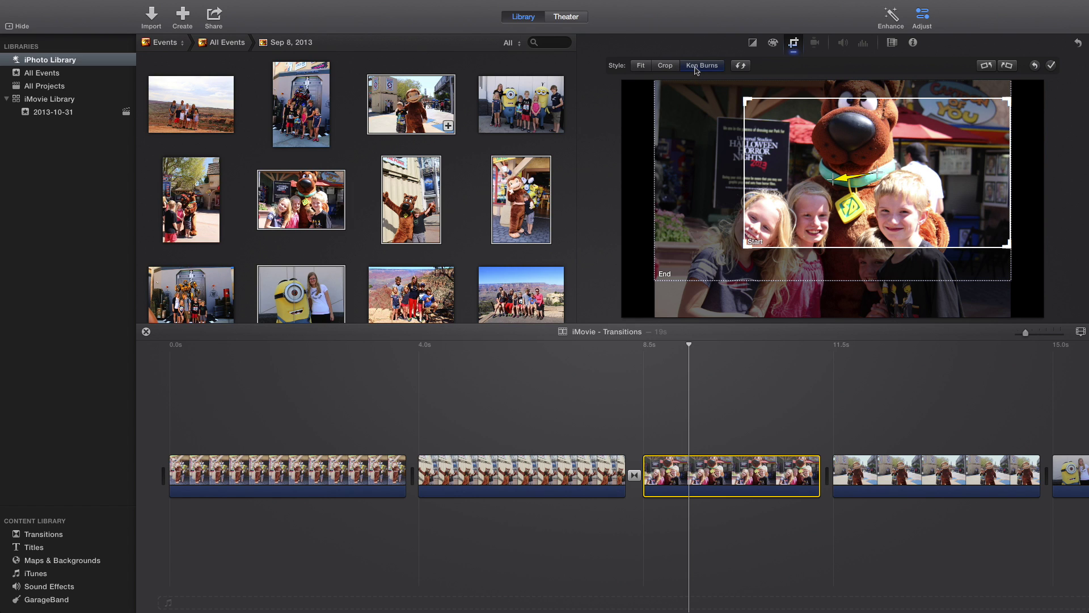
{"action": "left_click", "coordinate": [741, 65]}
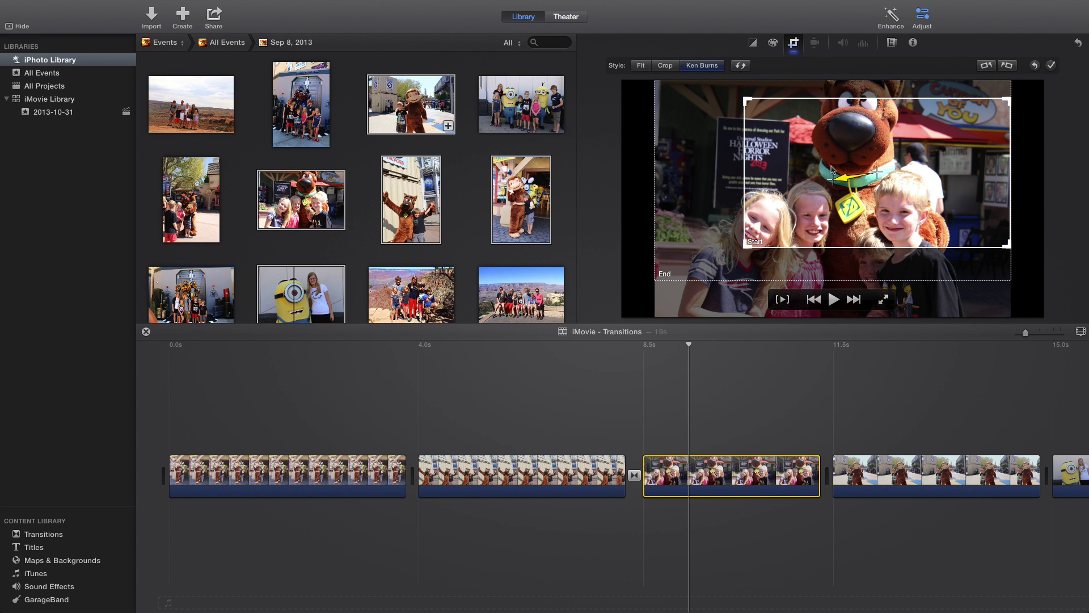
{"action": "left_click_drag", "start_coordinate": [833, 171], "coordinate": [807, 165]}
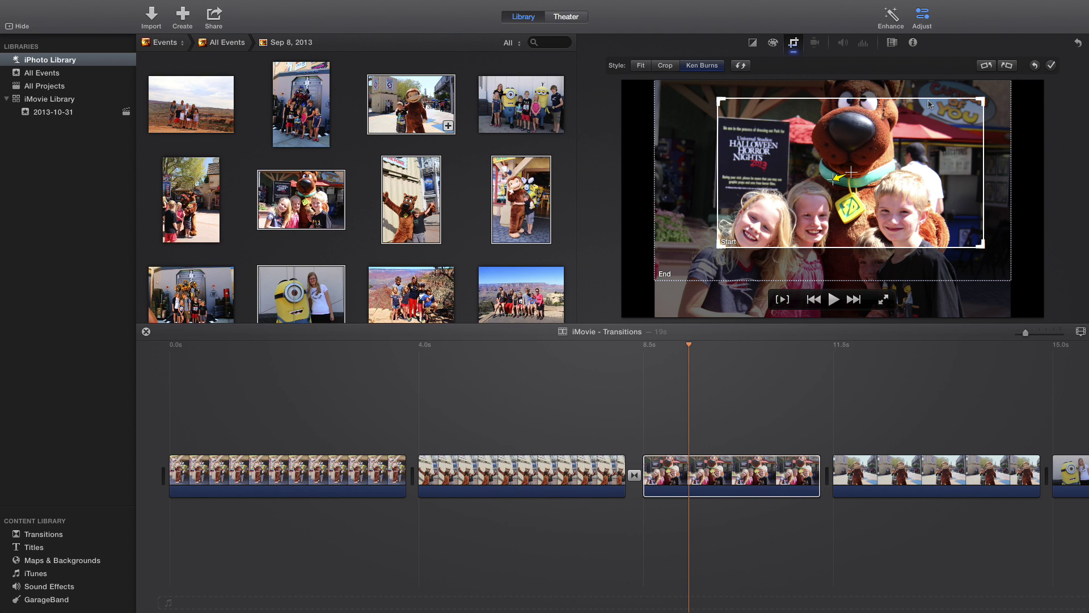
Alternate between the end and start framings, then move the start framing lower on the photo
{"action": "left_click", "coordinate": [672, 277]}
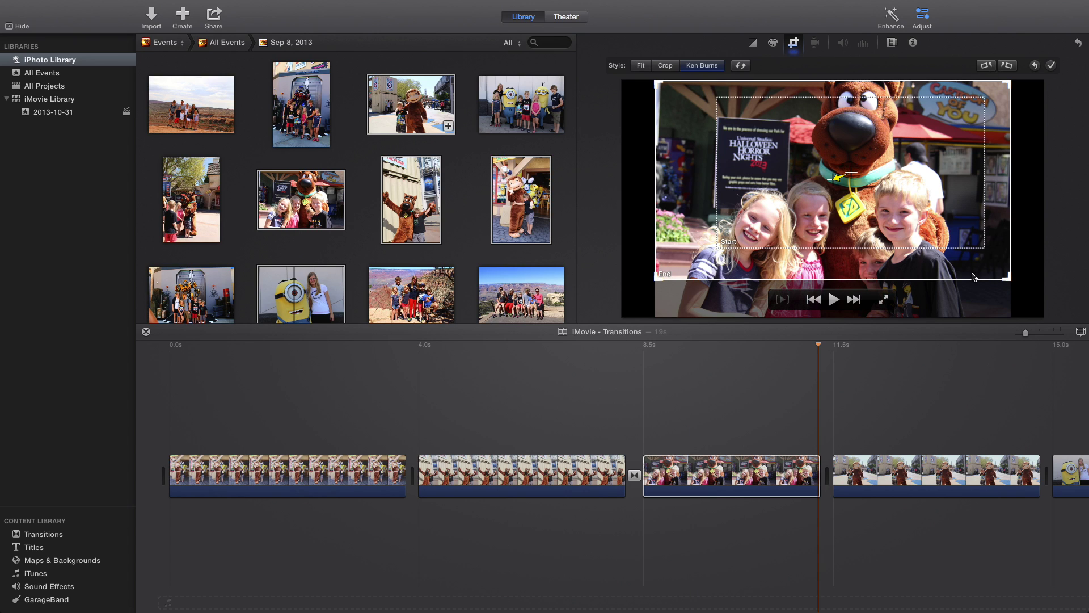
{"action": "left_click", "coordinate": [806, 189]}
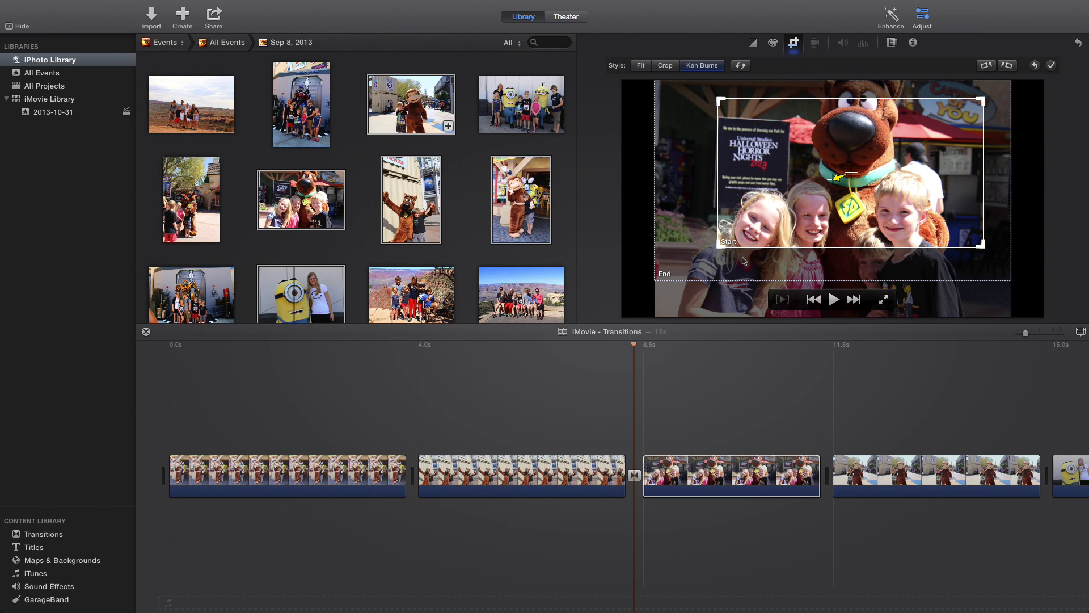
{"action": "left_click", "coordinate": [679, 270]}
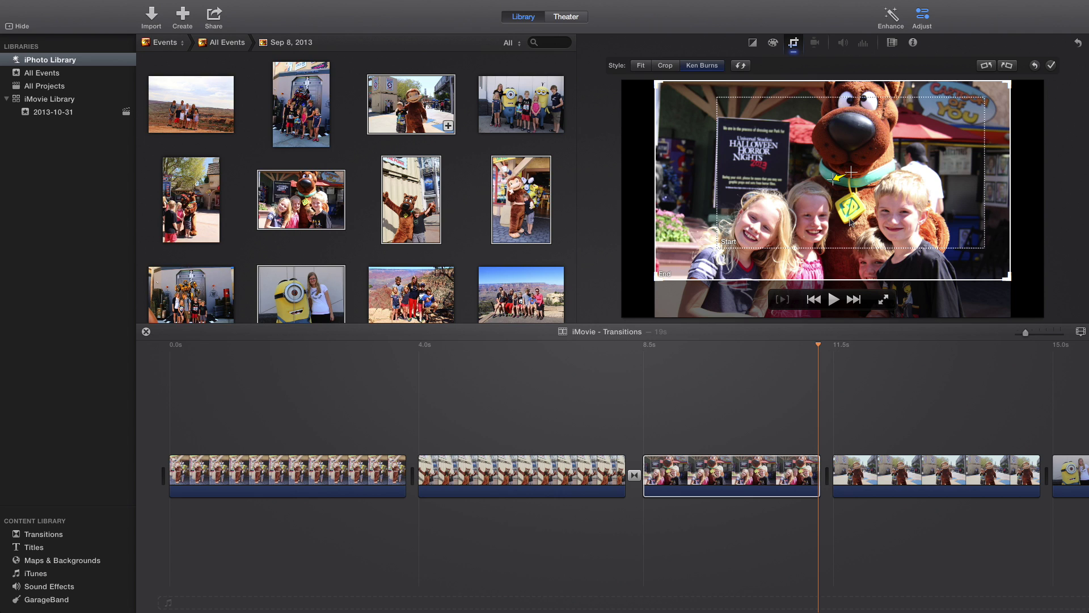
{"action": "left_click", "coordinate": [813, 140]}
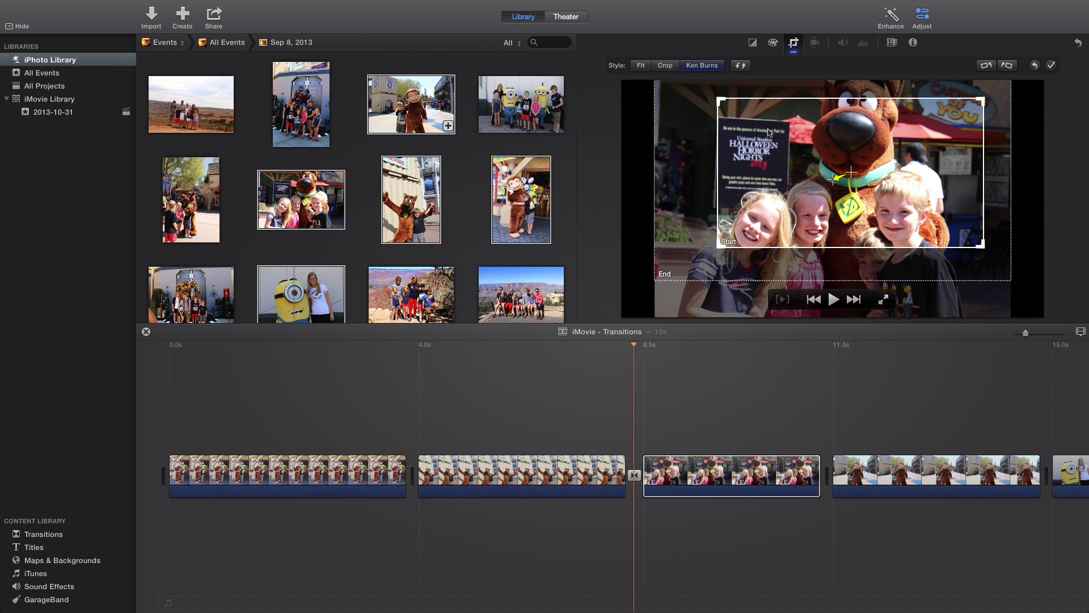
{"action": "left_click_drag", "start_coordinate": [769, 135], "coordinate": [768, 173]}
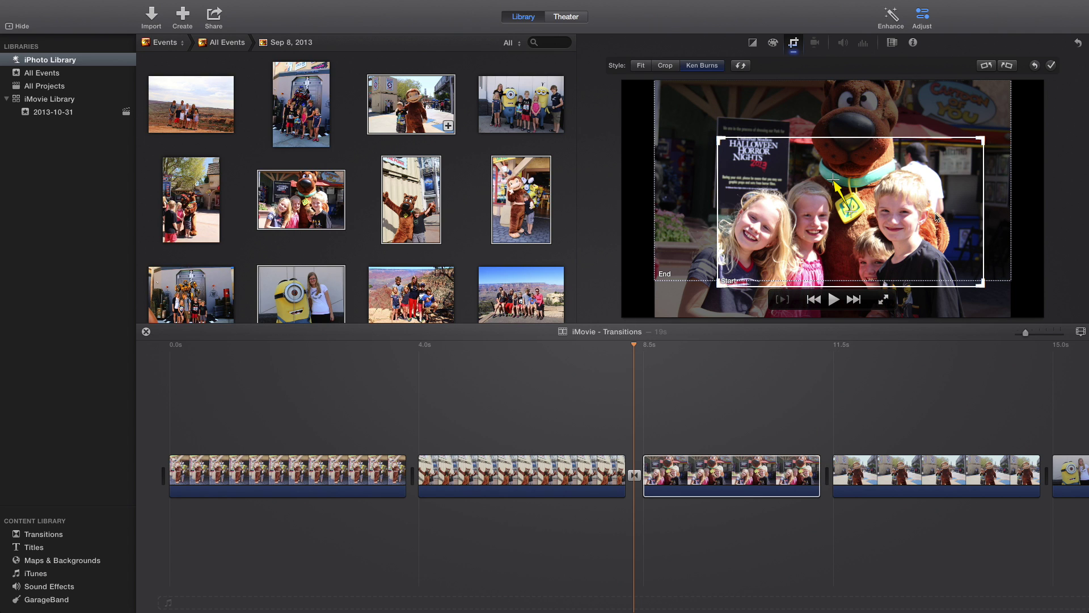
Swap the Start and End framings until the wide framing is the starting view
{"action": "left_click", "coordinate": [741, 65]}
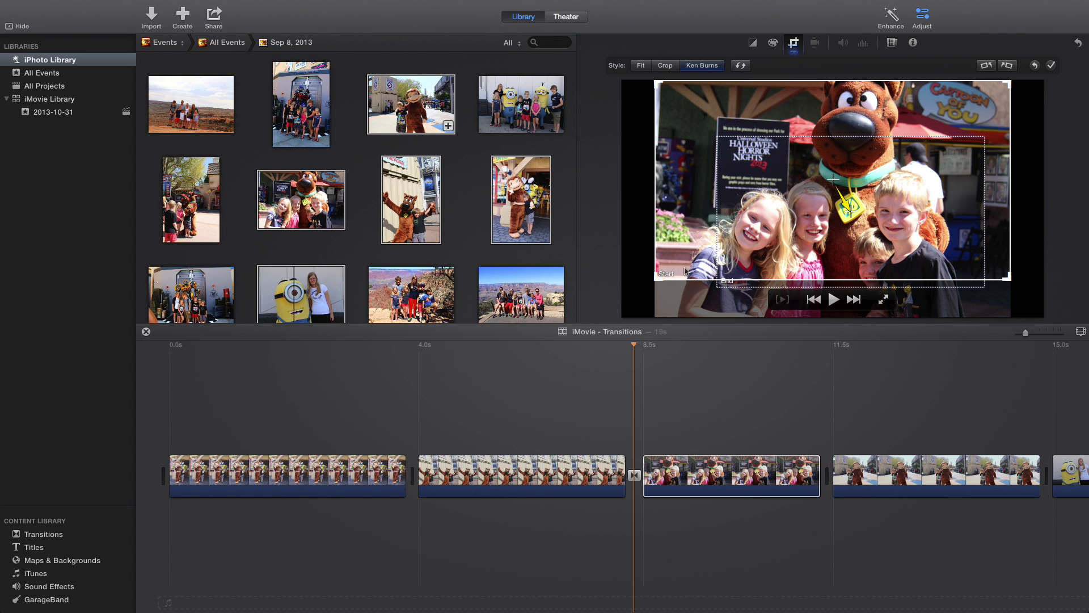
{"action": "mouse_move", "coordinate": [832, 198]}
{"action": "left_click", "coordinate": [741, 65]}
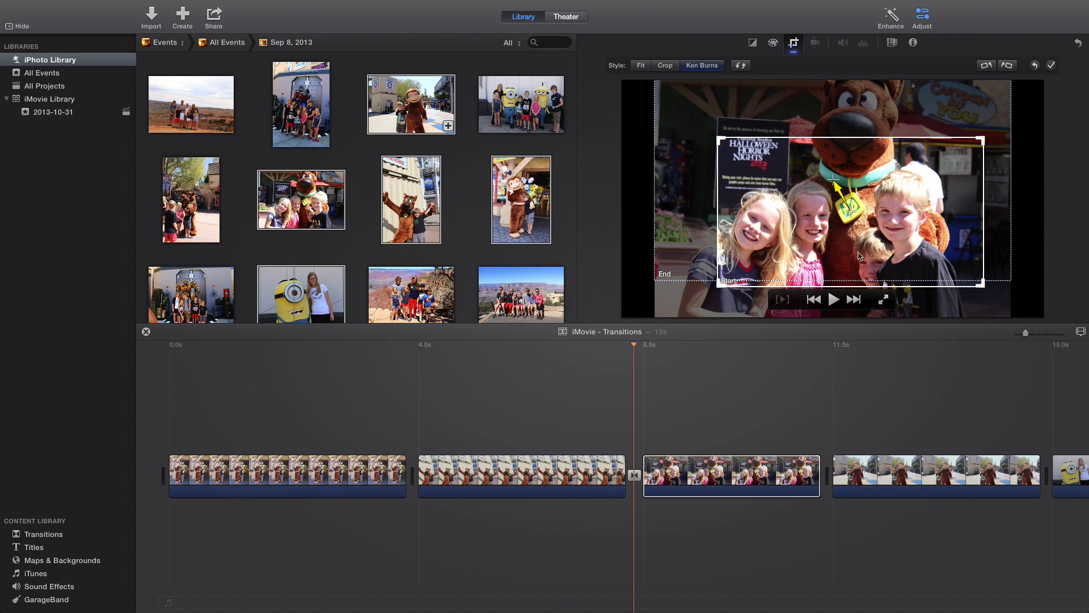
{"action": "left_click", "coordinate": [741, 64]}
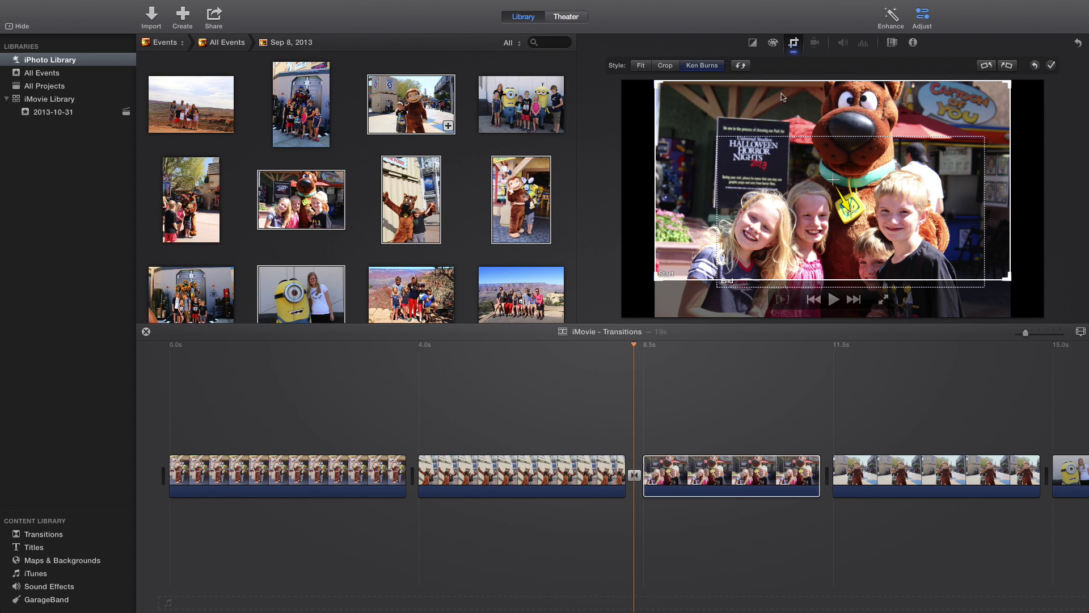
Shrink the end framing and center it on the kids' faces
{"action": "mouse_move", "coordinate": [773, 197]}
{"action": "left_mouse_down"}
{"action": "mouse_move", "coordinate": [811, 204]}
{"action": "mouse_move", "coordinate": [829, 191]}
{"action": "left_mouse_up"}
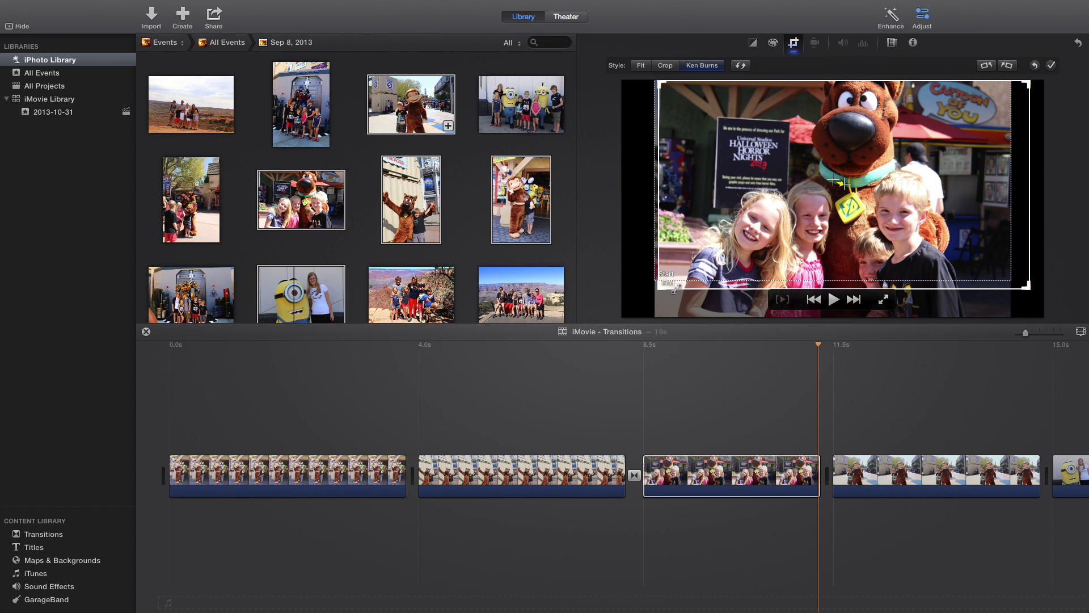
{"action": "mouse_move", "coordinate": [829, 191]}
{"action": "left_mouse_down"}
{"action": "mouse_move", "coordinate": [894, 161]}
{"action": "mouse_move", "coordinate": [763, 228]}
{"action": "mouse_move", "coordinate": [773, 239]}
{"action": "left_mouse_up"}
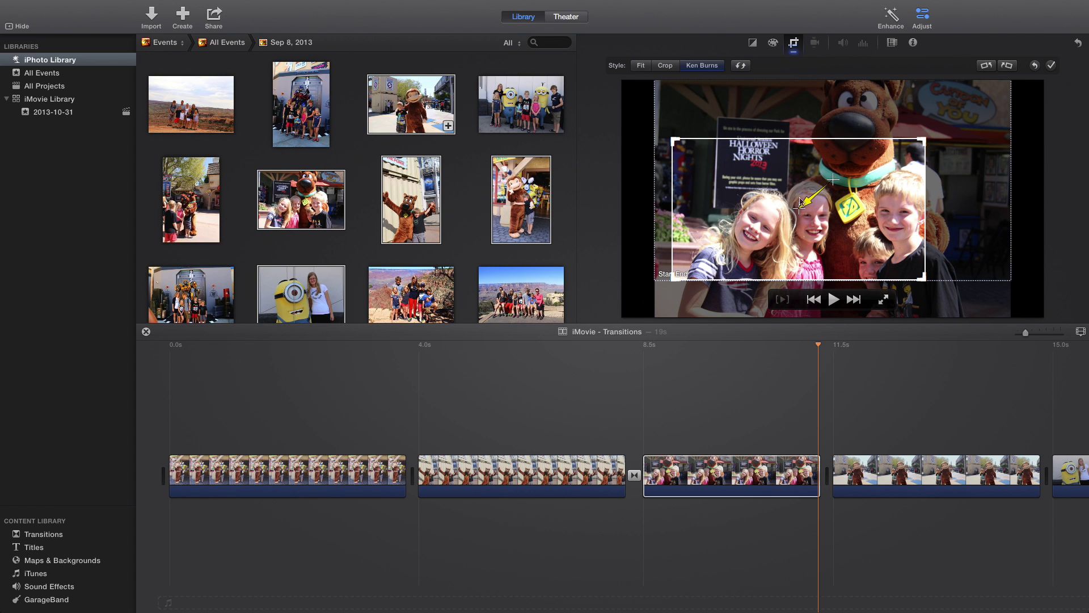
{"action": "mouse_move", "coordinate": [773, 243]}
{"action": "left_mouse_down"}
{"action": "mouse_move", "coordinate": [859, 242]}
{"action": "mouse_move", "coordinate": [856, 261]}
{"action": "left_mouse_up"}
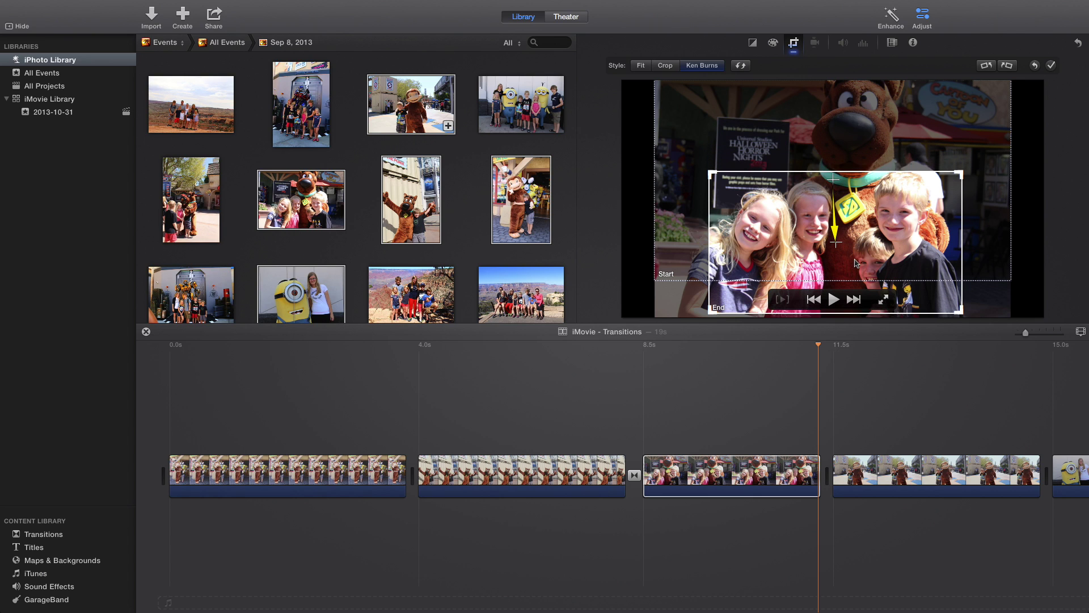
Enlarge the start framing to cover the whole photo and fine-tune its position
{"action": "left_click", "coordinate": [726, 135]}
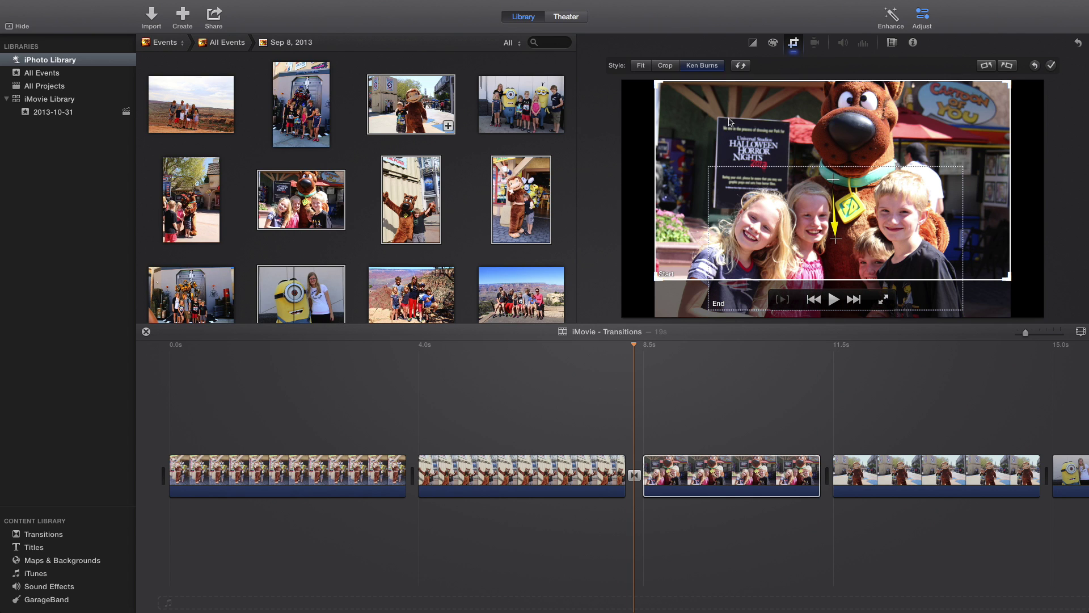
{"action": "left_click_drag", "start_coordinate": [730, 122], "coordinate": [730, 126]}
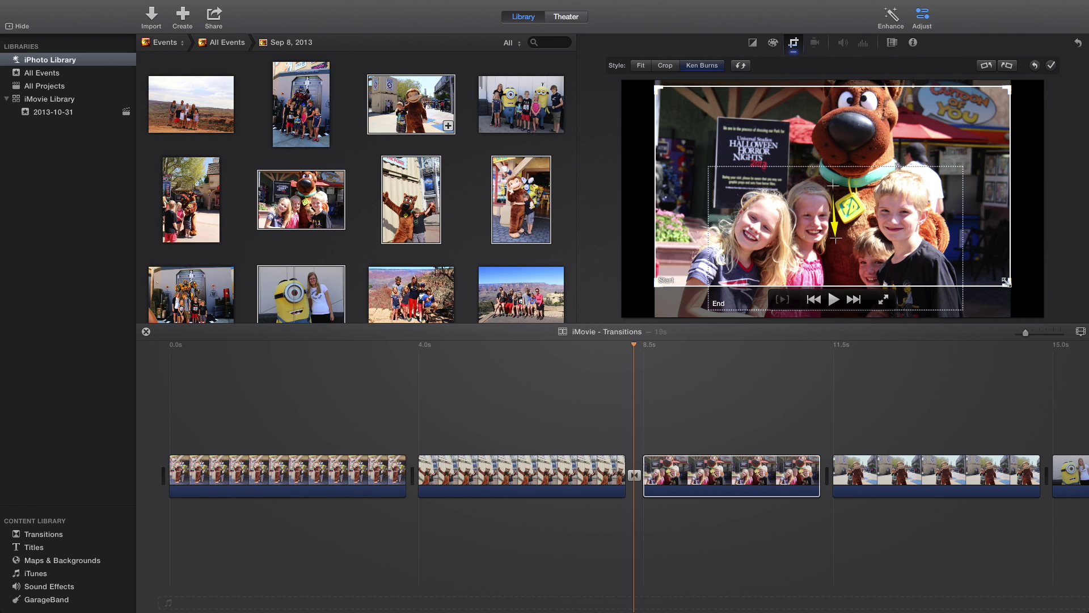
{"action": "left_click_drag", "start_coordinate": [1010, 284], "coordinate": [1051, 305]}
{"action": "left_click_drag", "start_coordinate": [965, 232], "coordinate": [953, 222]}
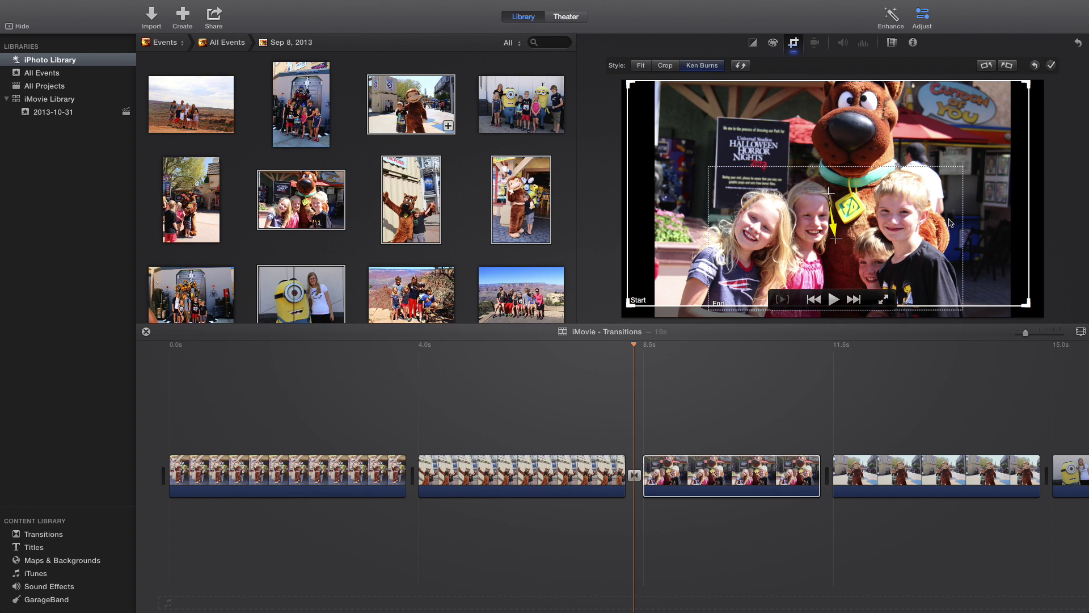
Apply the Ken Burns framing, then play from the second clip to preview the zoom
{"action": "left_click", "coordinate": [1051, 65]}
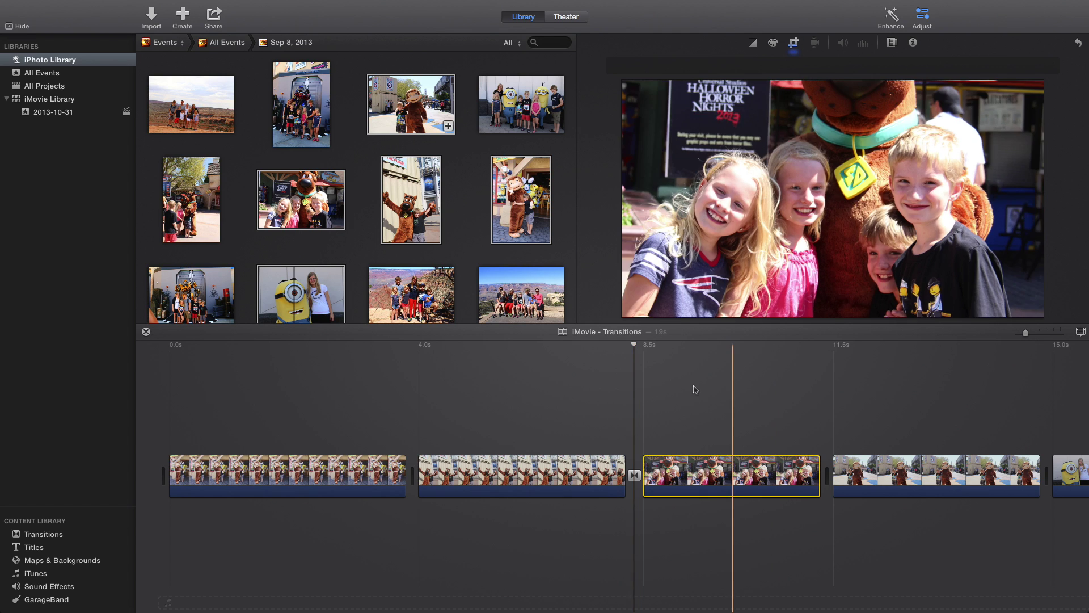
{"action": "left_click", "coordinate": [594, 476]}
{"action": "key", "text": "space"}
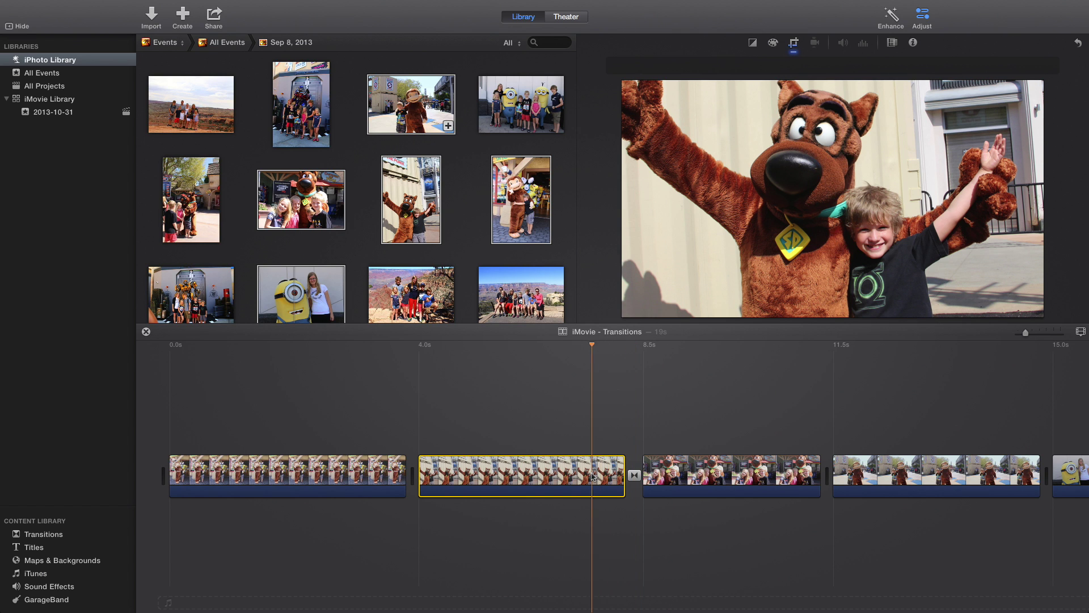